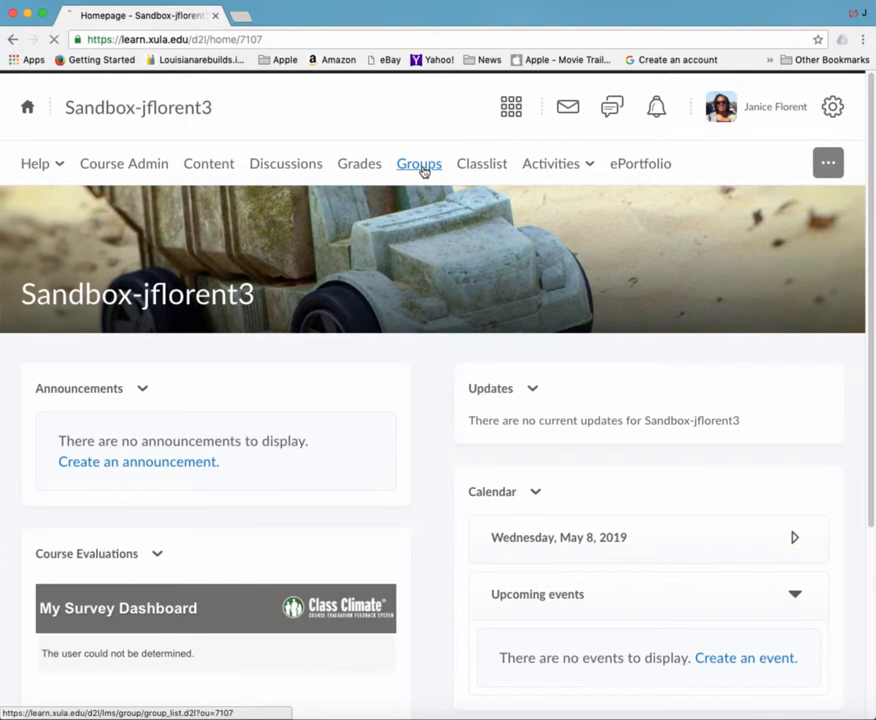
# Start a new group category in the course and name it "Service Learning Sign-up Sheet".
pyautogui.click(419, 164)
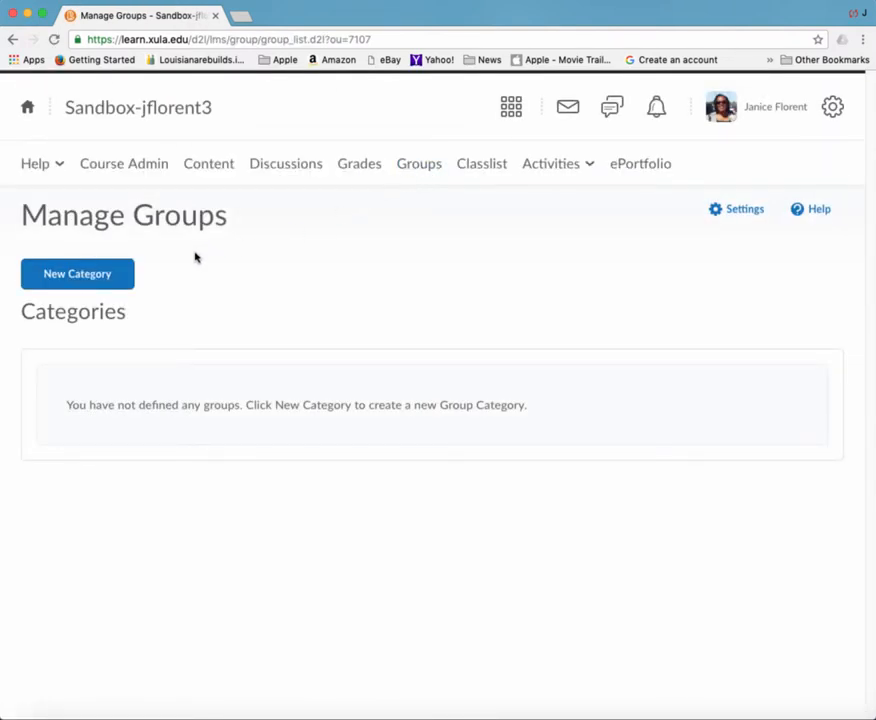
pyautogui.click(96, 281)
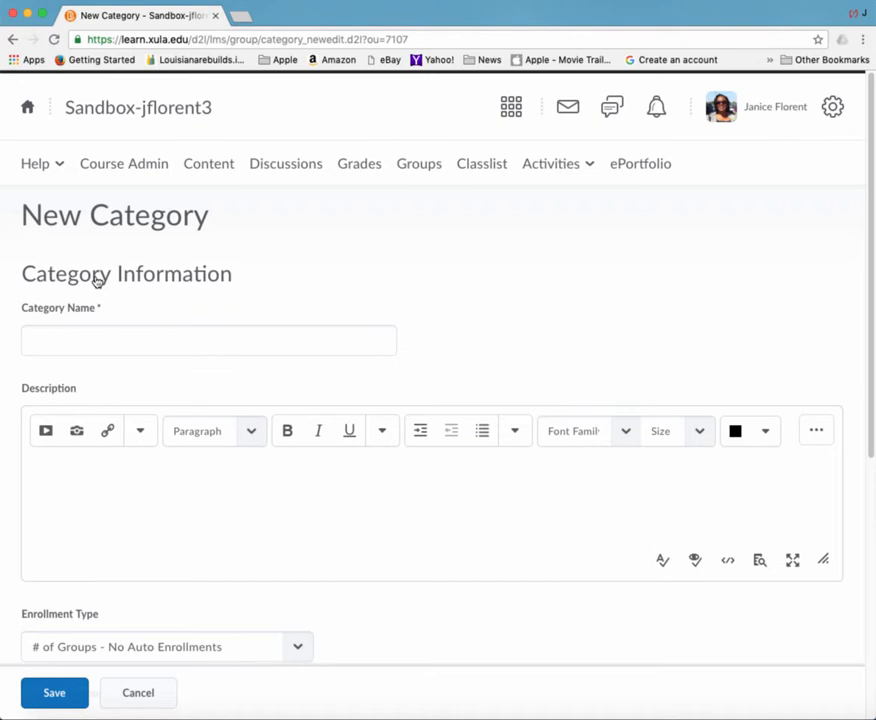
pyautogui.click(98, 340)
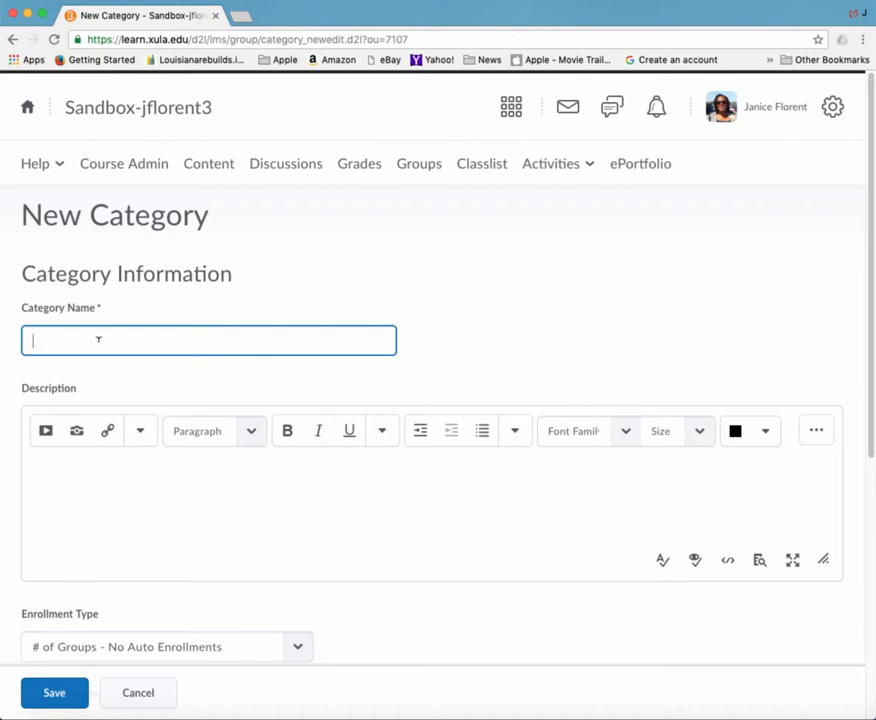
pyautogui.write('Service Learning Sign-up Sheet')
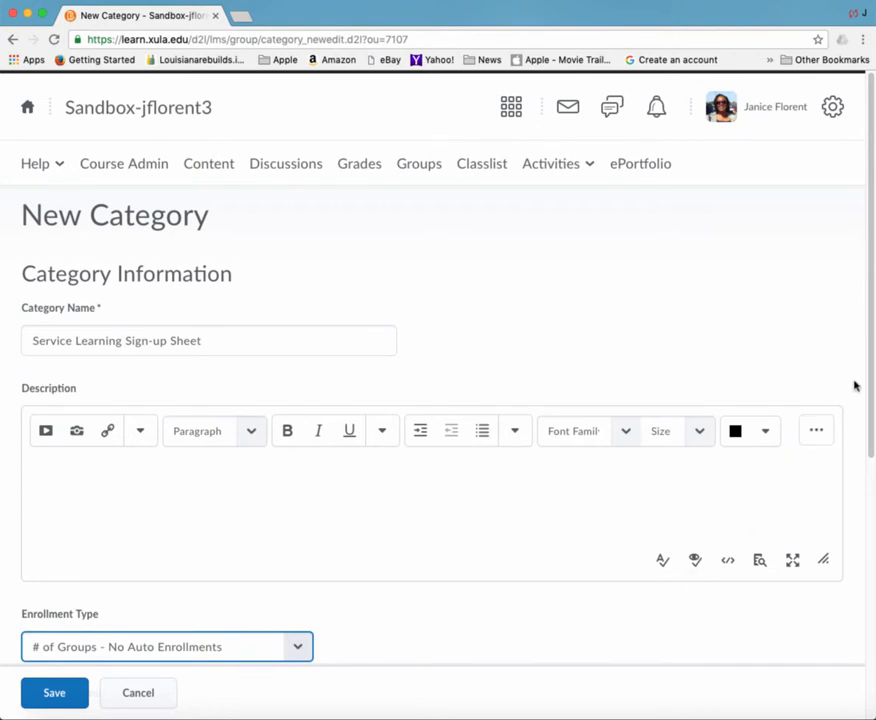
# Set the category's enrollment type to "# of Groups - Self Enrollment" with 2 groups.
pyautogui.scroll(-1, 872, 357)
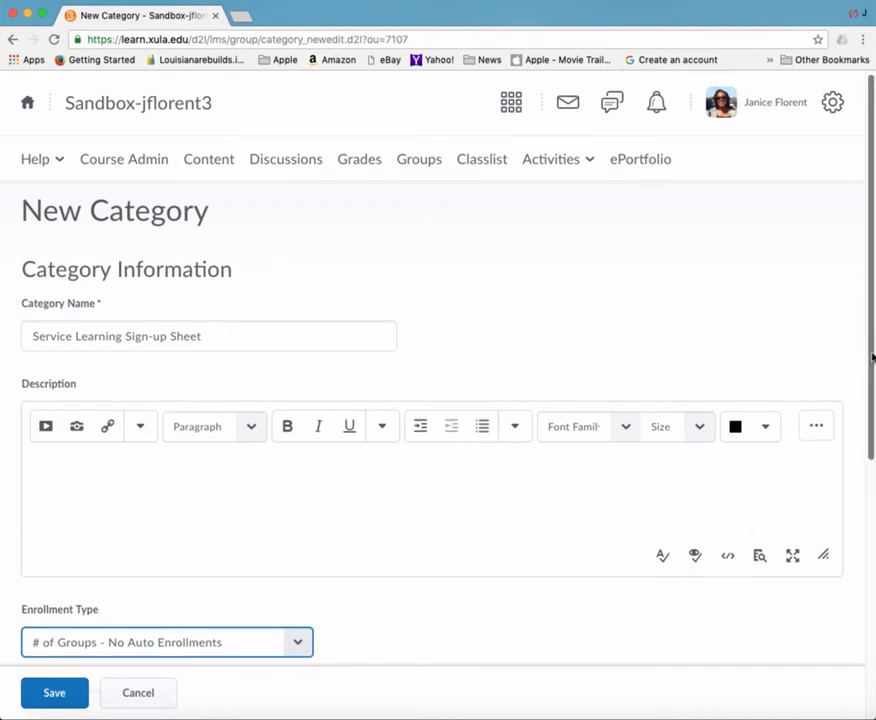
pyautogui.scroll(-5, 872, 357)
pyautogui.click(294, 537)
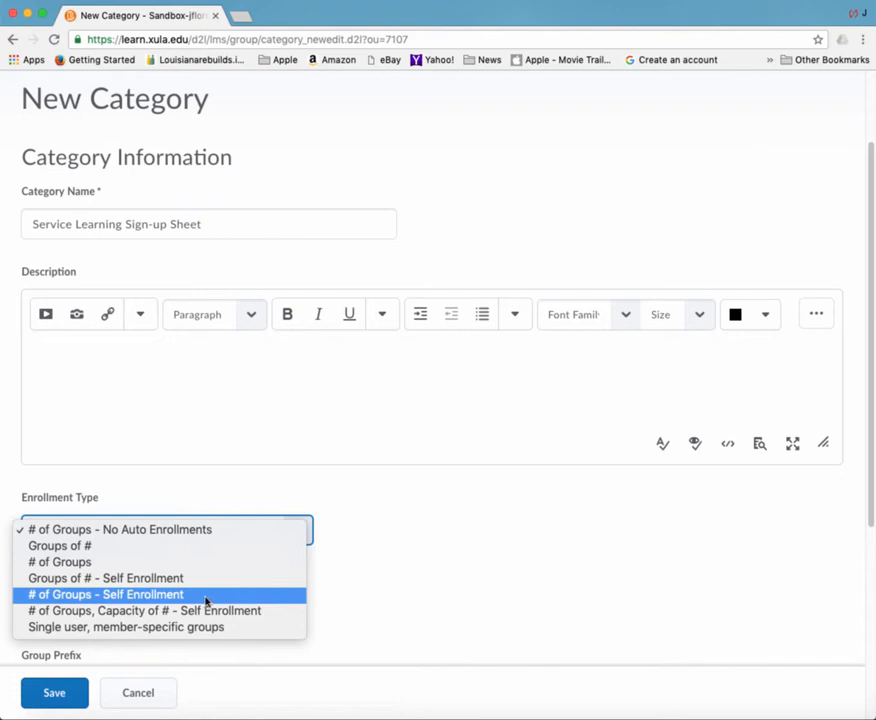
pyautogui.click(209, 600)
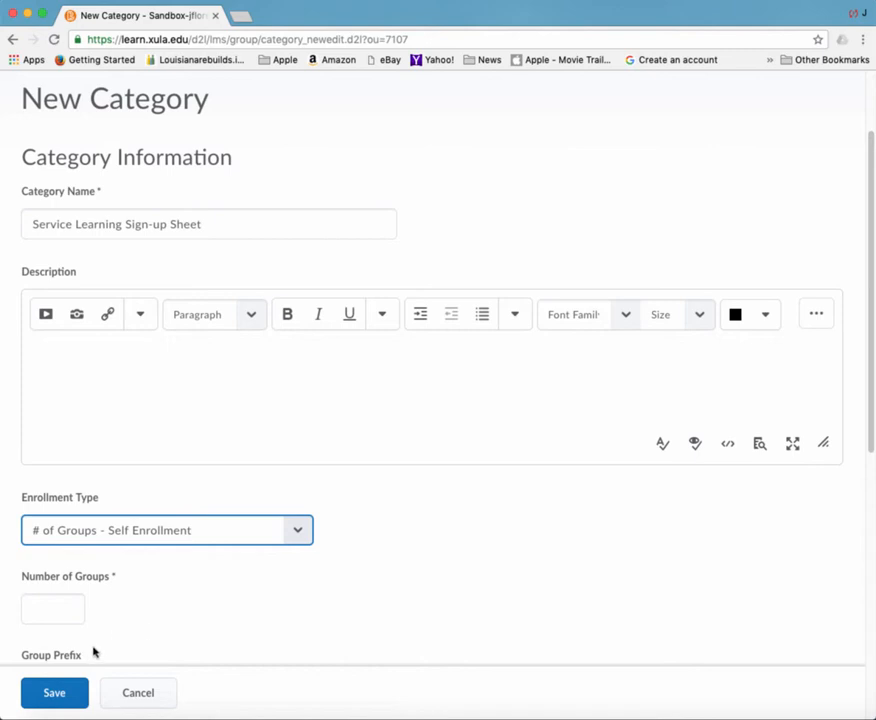
pyautogui.click(62, 612)
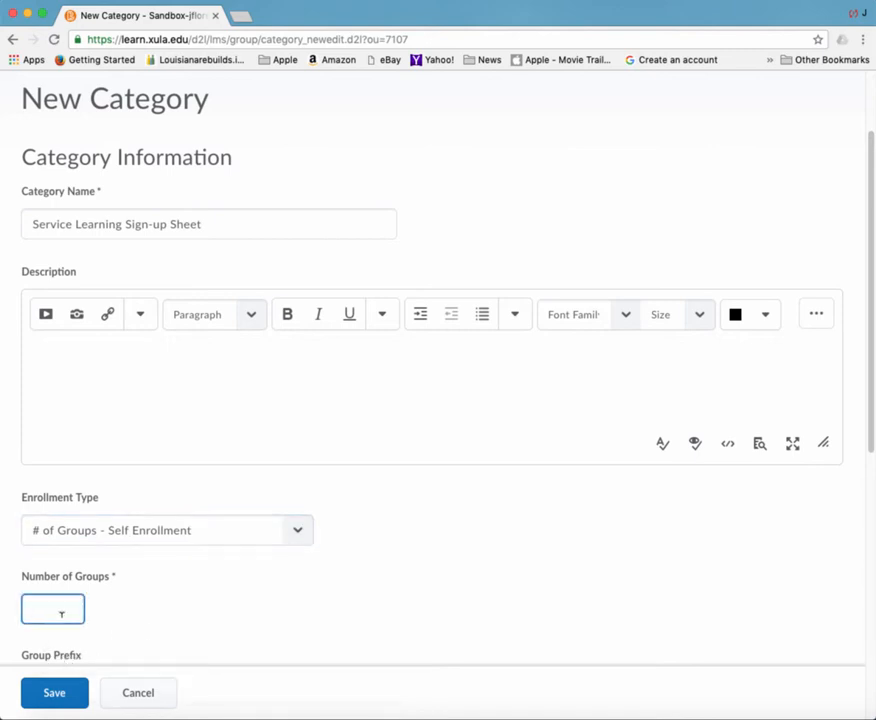
pyautogui.write('2')
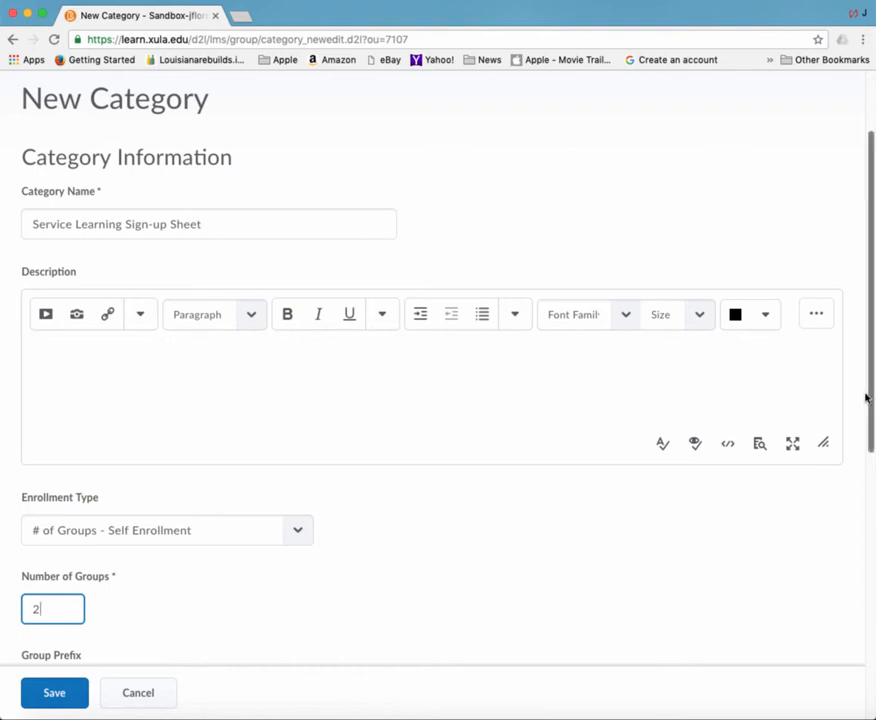
# Set the group prefix to "SL Project" and save the category.
pyautogui.moveTo(872, 385); pyautogui.dragTo(866, 481)
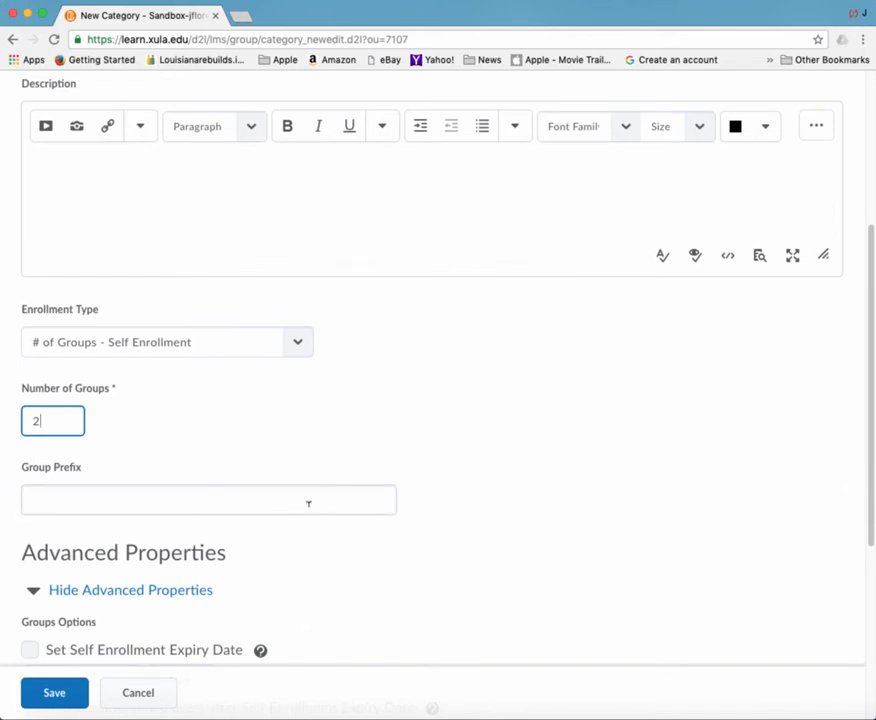
pyautogui.click(313, 500)
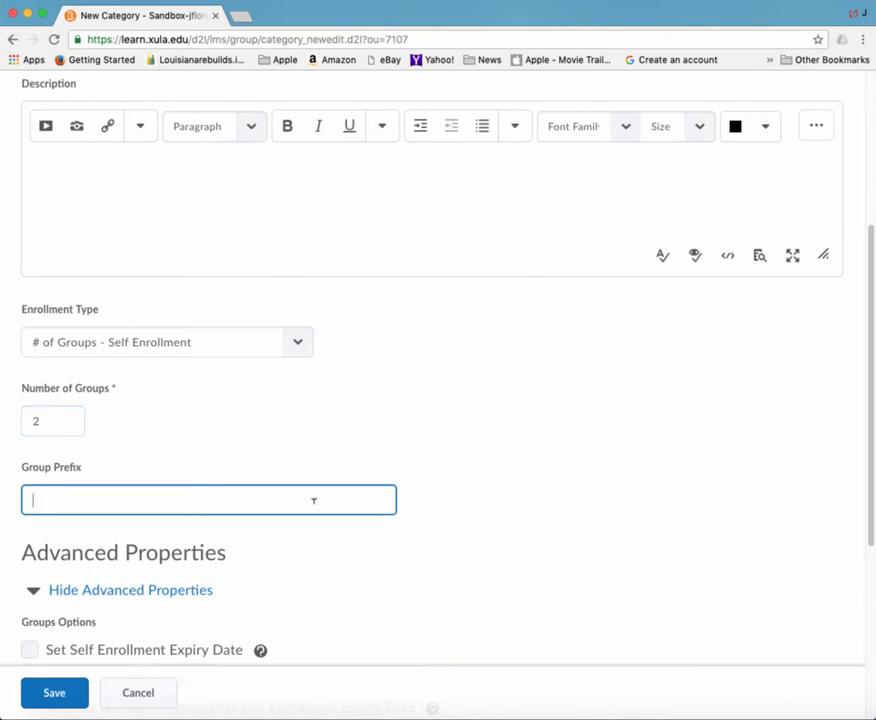
pyautogui.write('SL Project')
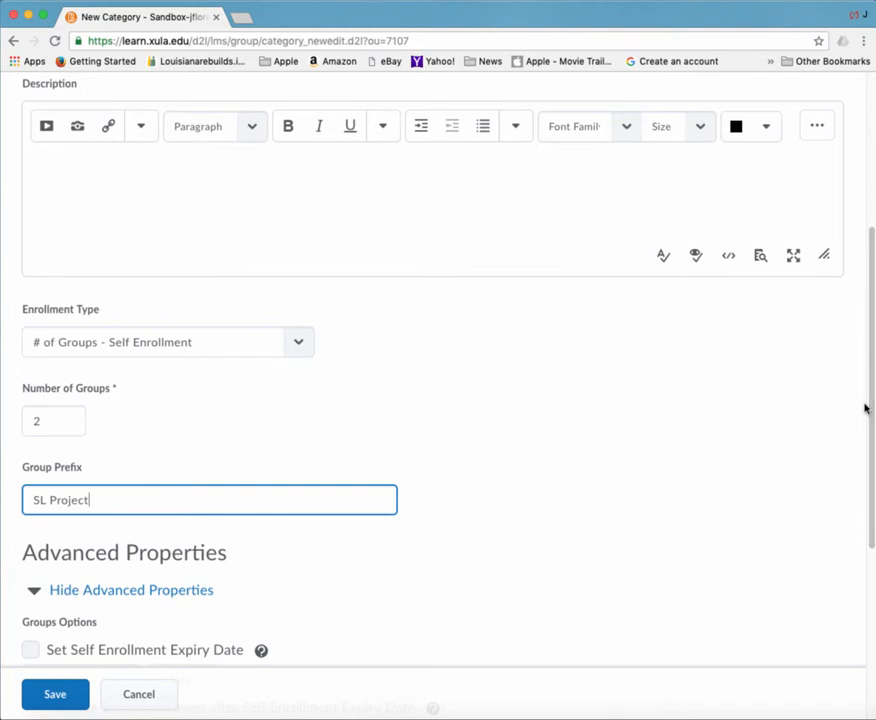
pyautogui.scroll(-1, 870, 402)
pyautogui.moveTo(872, 397); pyautogui.dragTo(866, 446)
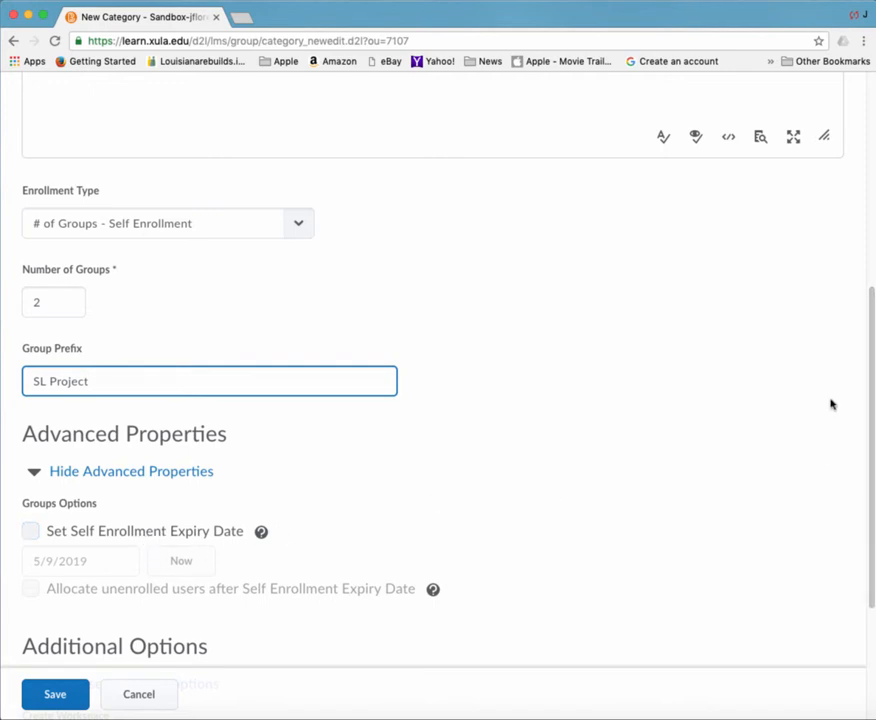
pyautogui.moveTo(872, 358); pyautogui.dragTo(864, 493)
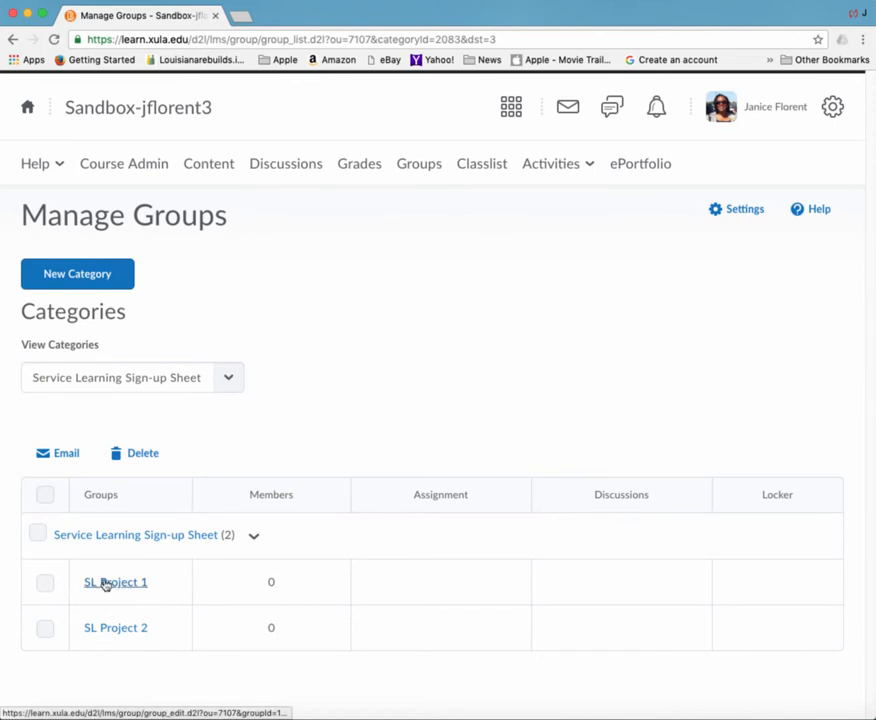
# Rename the group SL Project 1 as "SL Project - Habitat for Humanity" and save it.
pyautogui.click(121, 587)
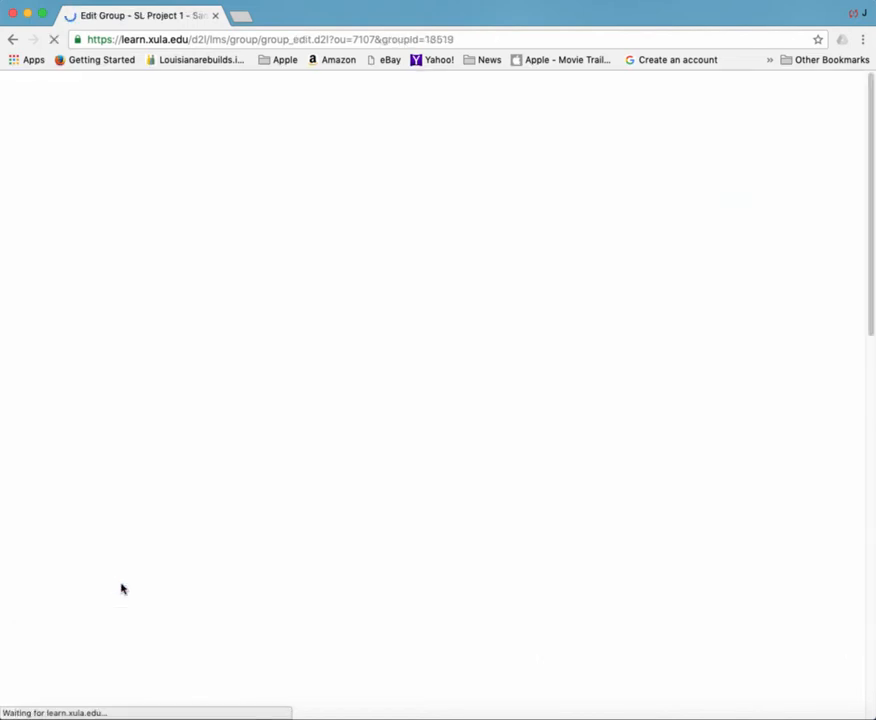
pyautogui.click(151, 378)
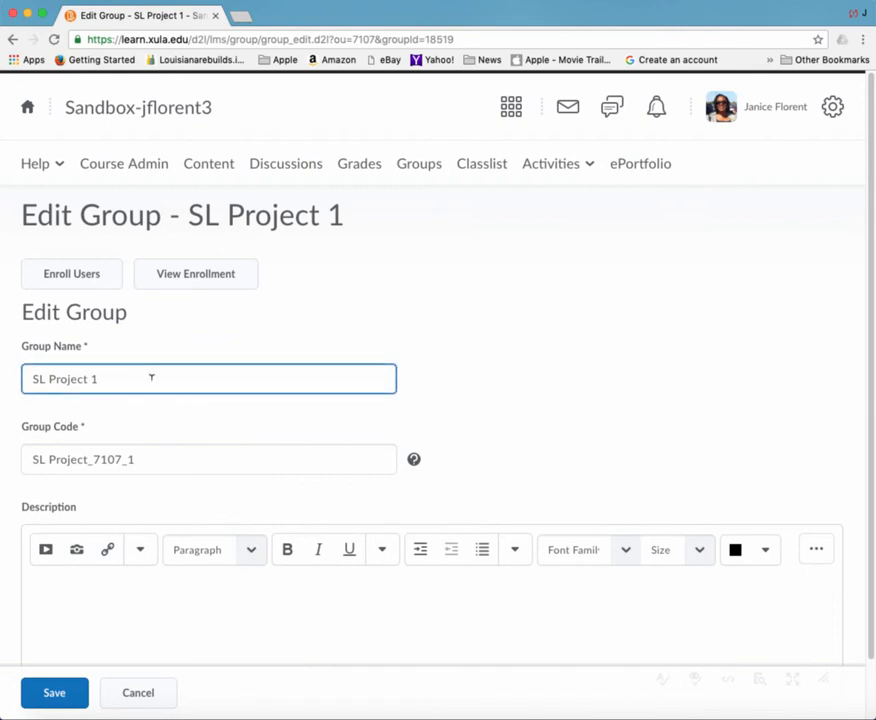
pyautogui.press('BackSpace')
pyautogui.write('- Habitat for Humanity')
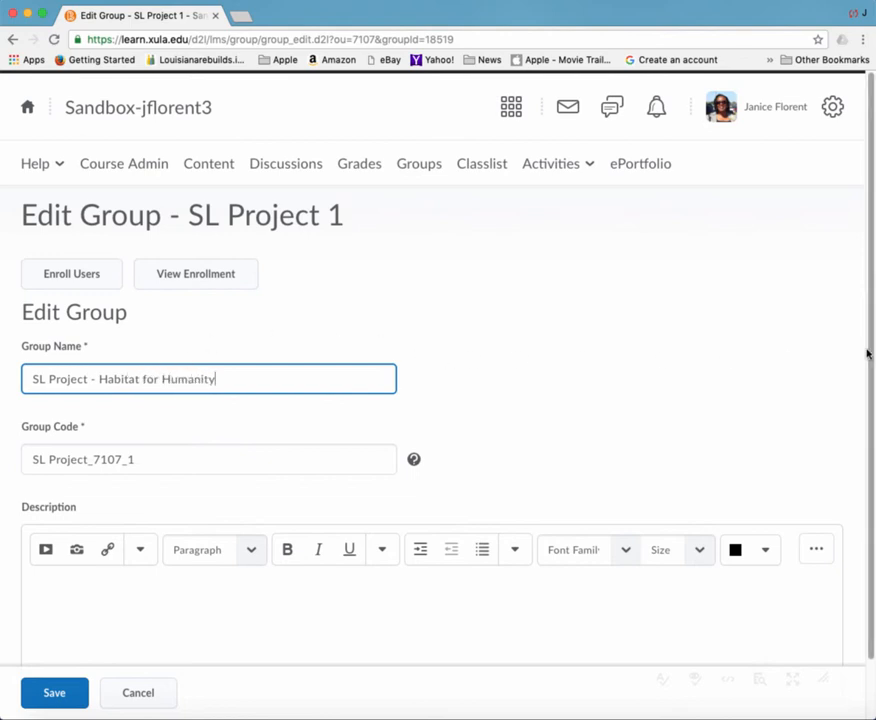
pyautogui.click(54, 695)
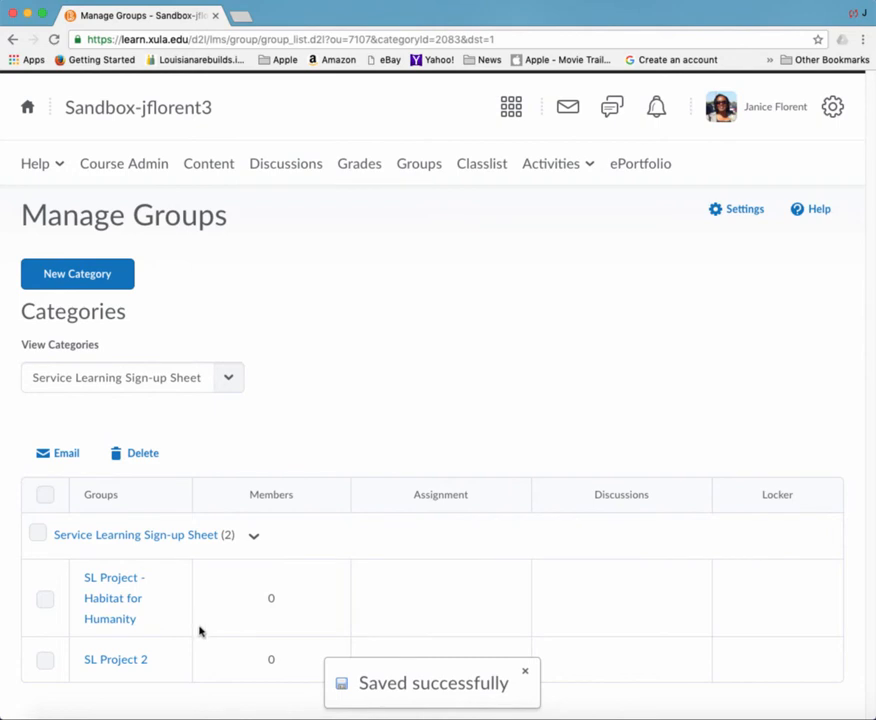
# Rename the group SL Project 2 as "SL Project - Rainwater Harvesting" and save it.
pyautogui.click(127, 662)
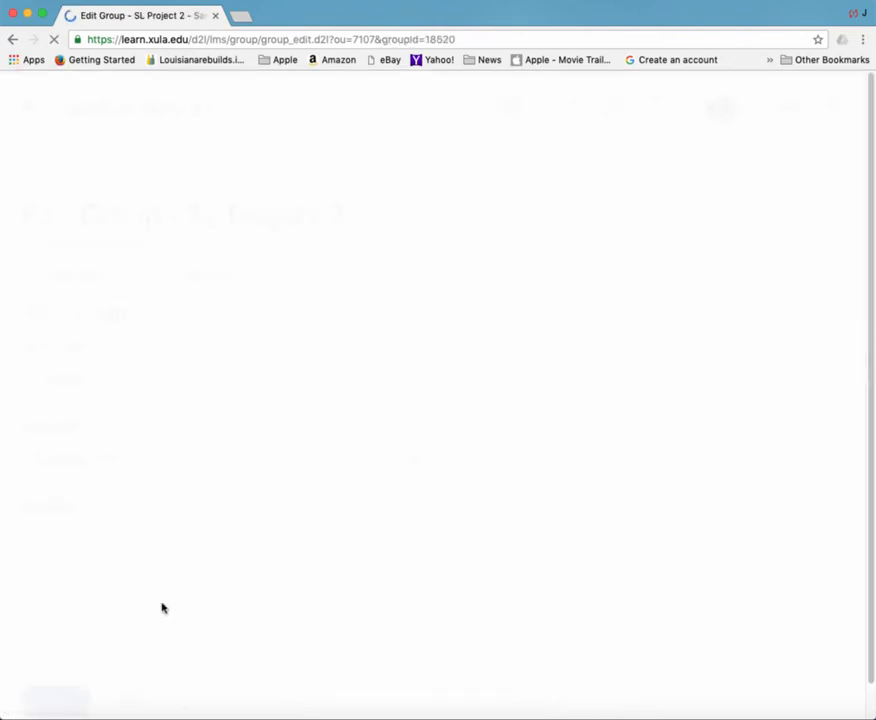
pyautogui.click(150, 378)
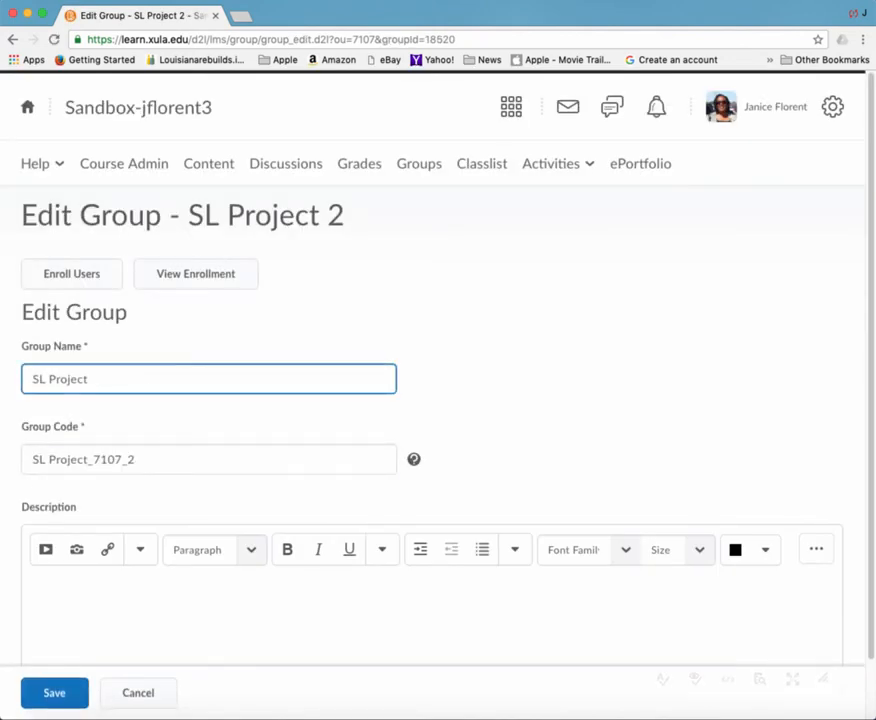
pyautogui.write('- Rainwater har')
pyautogui.press('BackSpace')
pyautogui.press('BackSpace')
pyautogui.press('BackSpace')
pyautogui.write('Har')
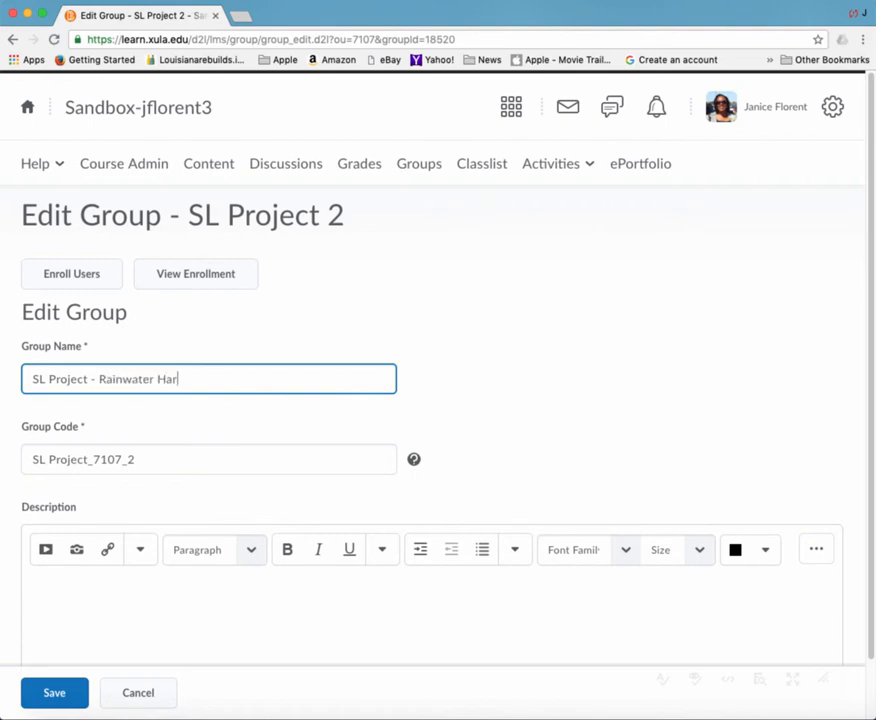
pyautogui.write('vesting')
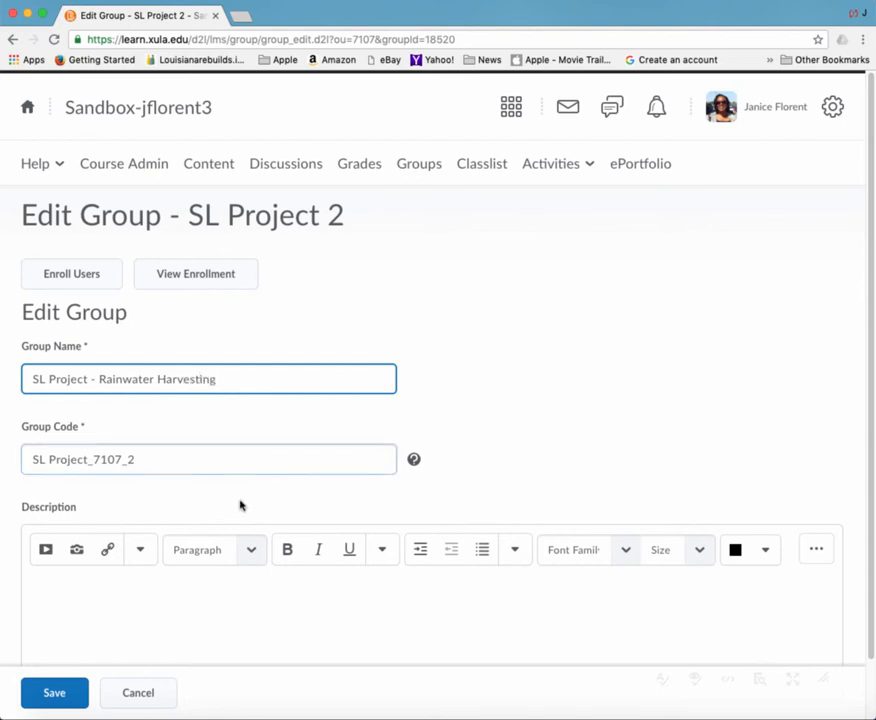
pyautogui.click(53, 697)
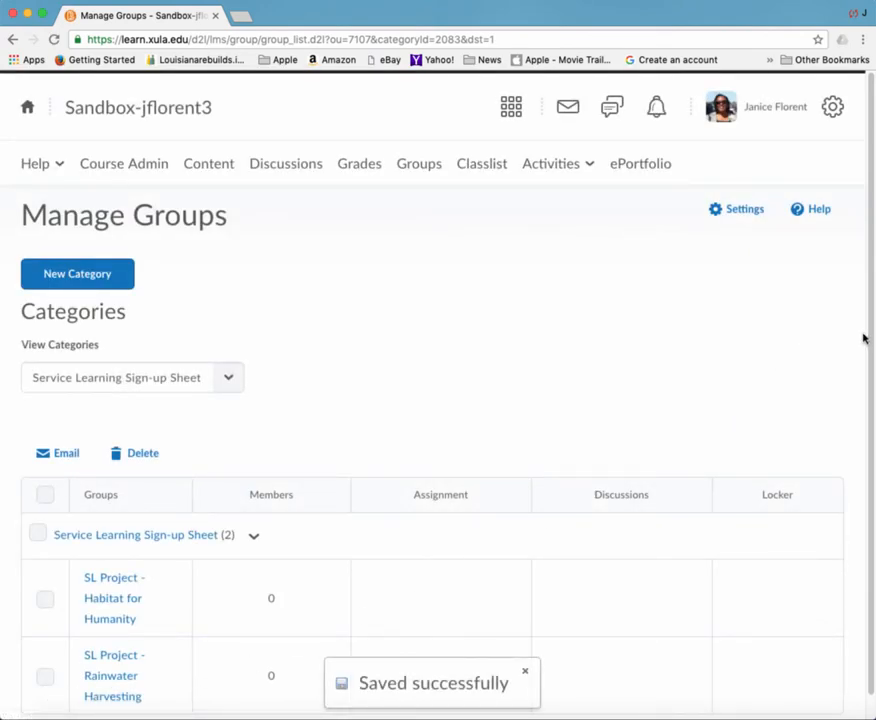
pyautogui.moveTo(871, 336); pyautogui.dragTo(866, 406)
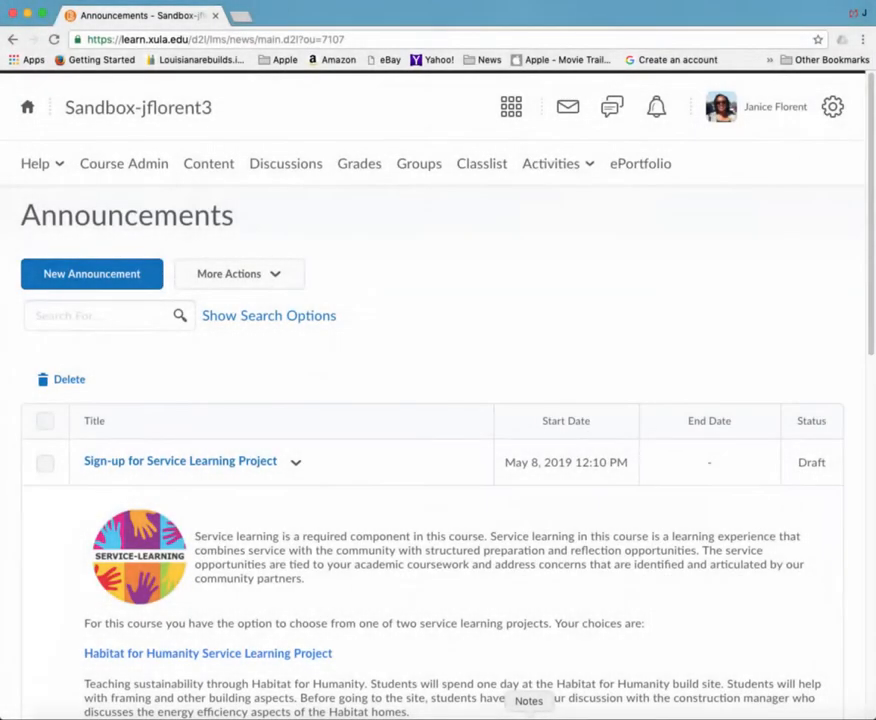
# In the draft "Sign-up for Service Learning Project" announcement, insert a self-enrollment quicklink to Service Learning Sign-up Sheet after "Click on this" and publish it.
pyautogui.click(296, 462)
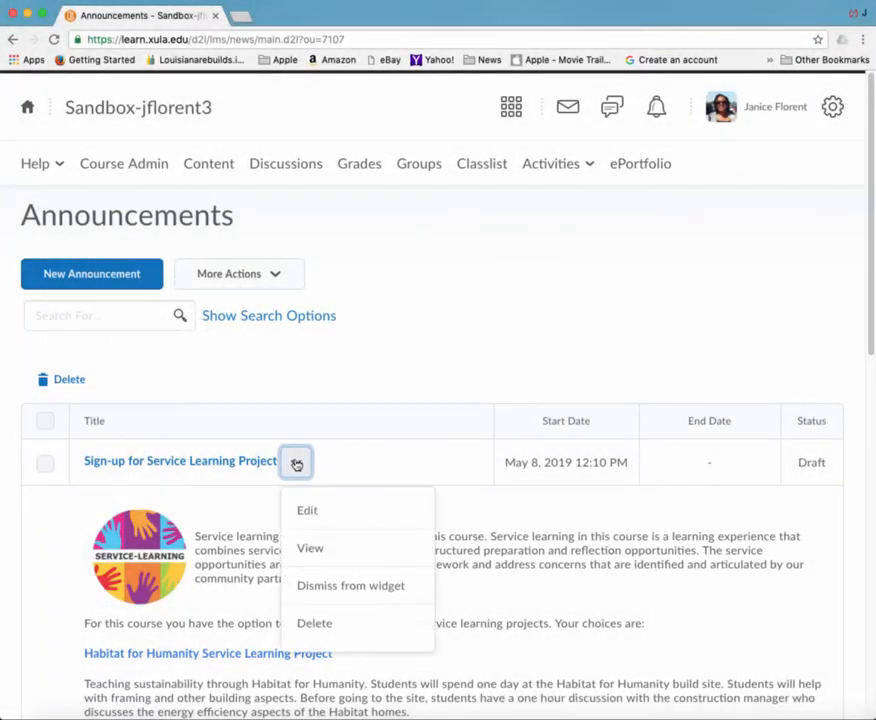
pyautogui.click(309, 511)
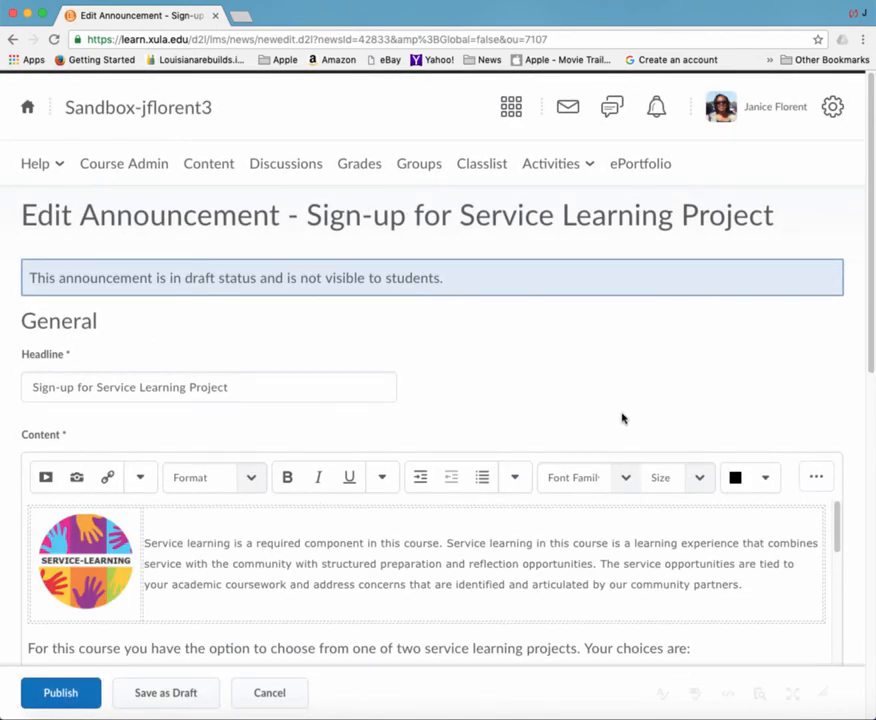
pyautogui.moveTo(872, 322); pyautogui.dragTo(837, 498)
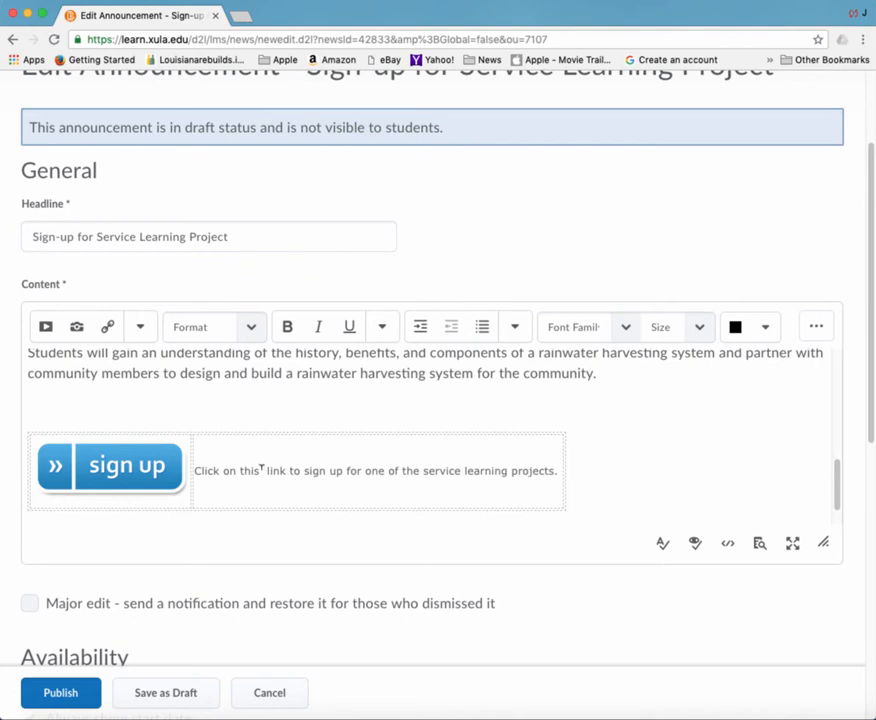
pyautogui.click(261, 467)
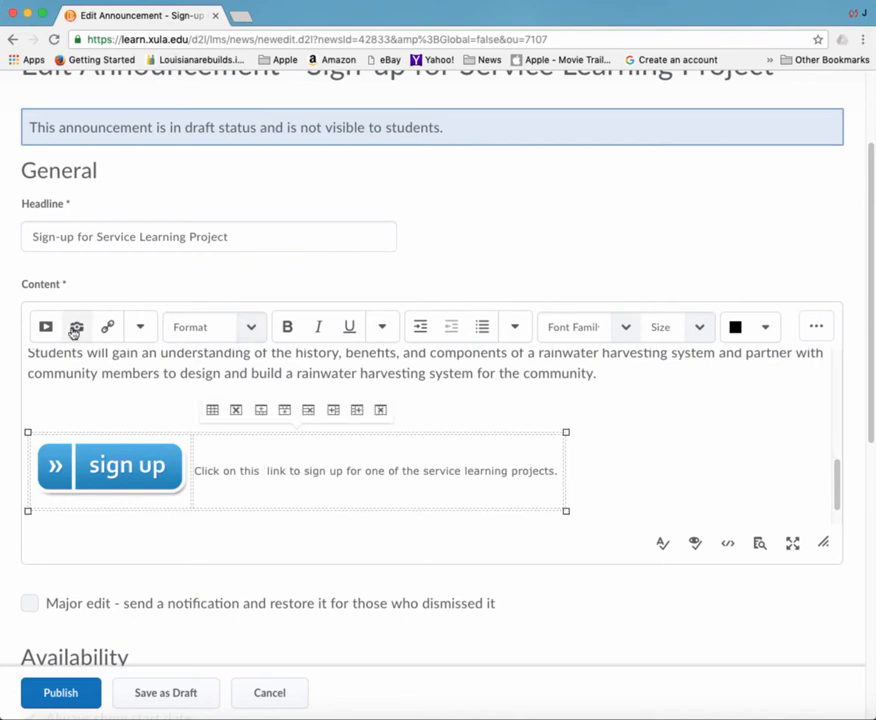
pyautogui.click(109, 329)
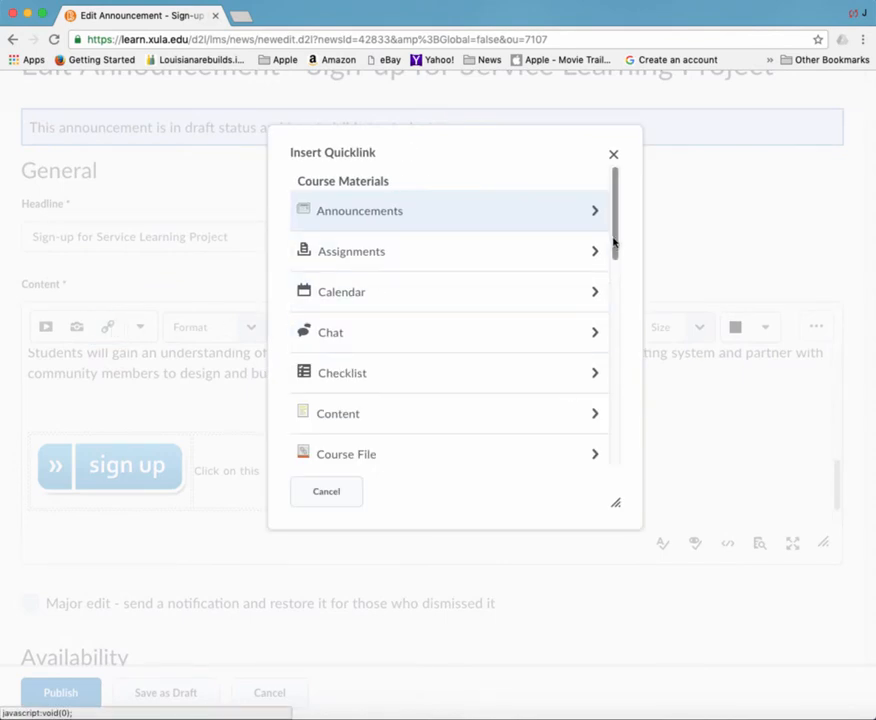
pyautogui.moveTo(616, 243); pyautogui.dragTo(618, 385)
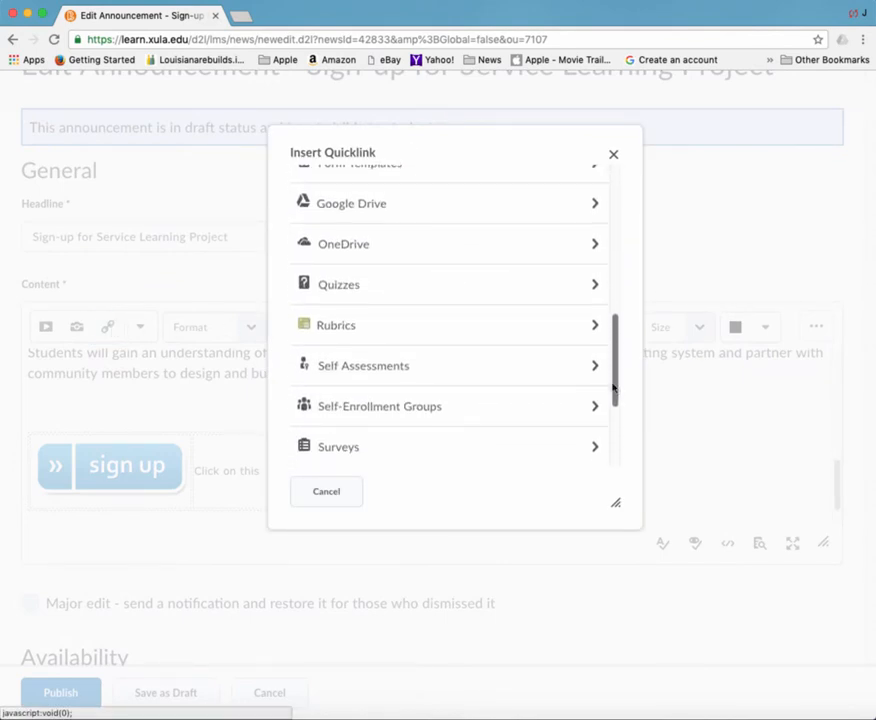
pyautogui.click(385, 410)
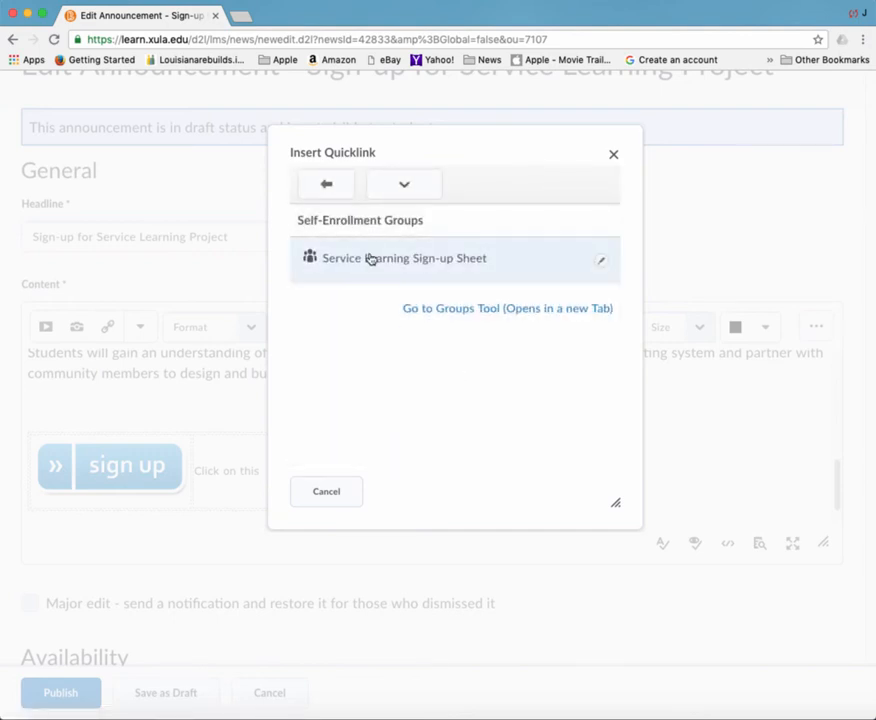
pyautogui.click(436, 262)
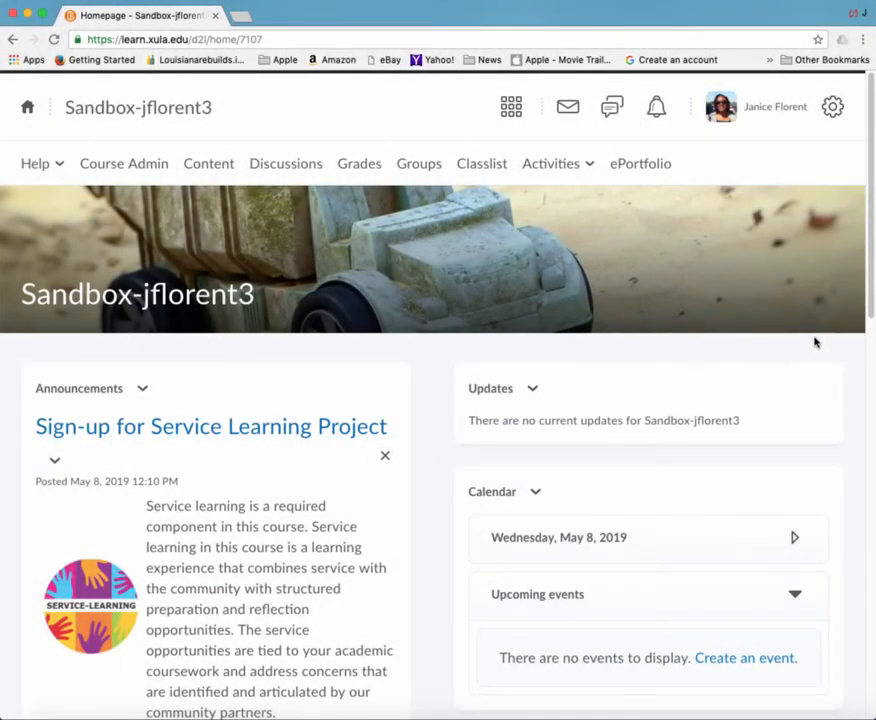
# Find the Service Learning Sign-up Sheet link in the announcement on the course homepage.
pyautogui.moveTo(870, 303); pyautogui.dragTo(856, 540)
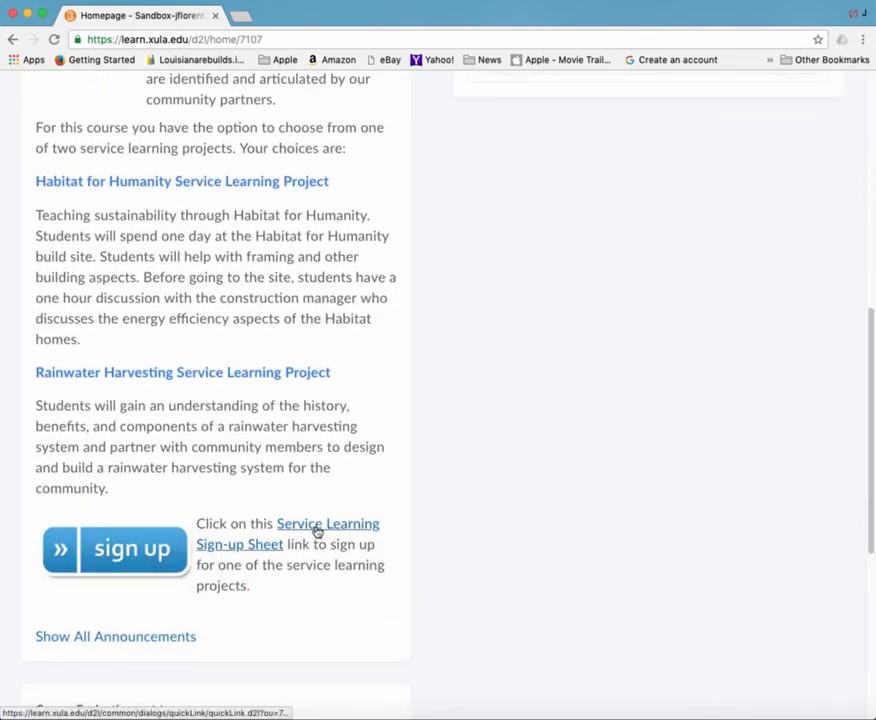